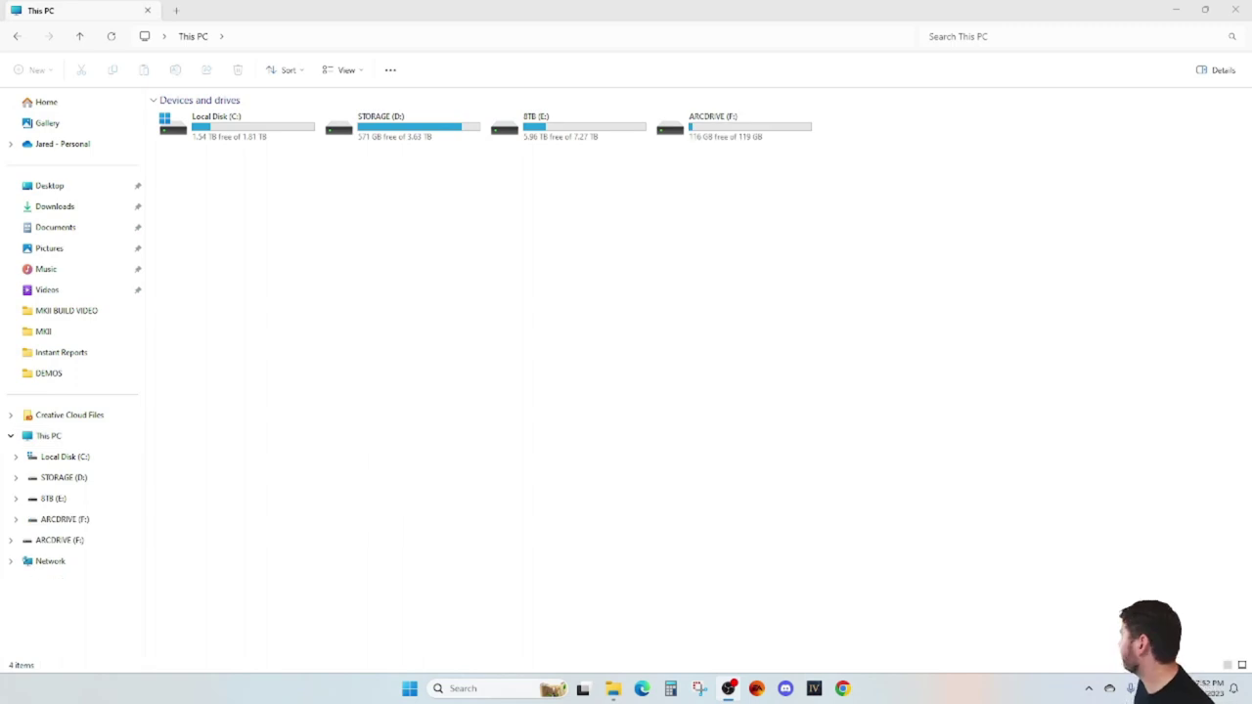
Step: Browse ARCDRIVE (F:)'s CAD FILES, pdf and sample files, and portugese documents for translation folders, returning to the top level
double_click(723, 126)
double_click(299, 117)
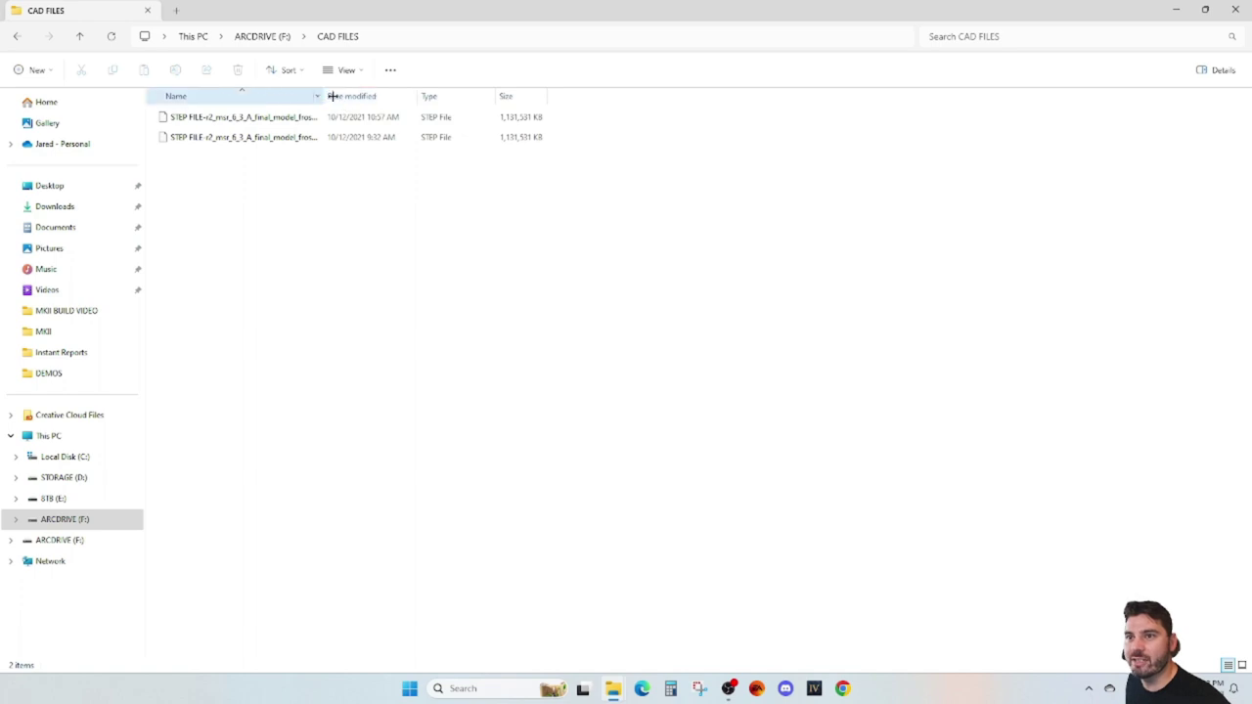
left_click_drag(324, 96, 403, 98)
key("alt+Left")
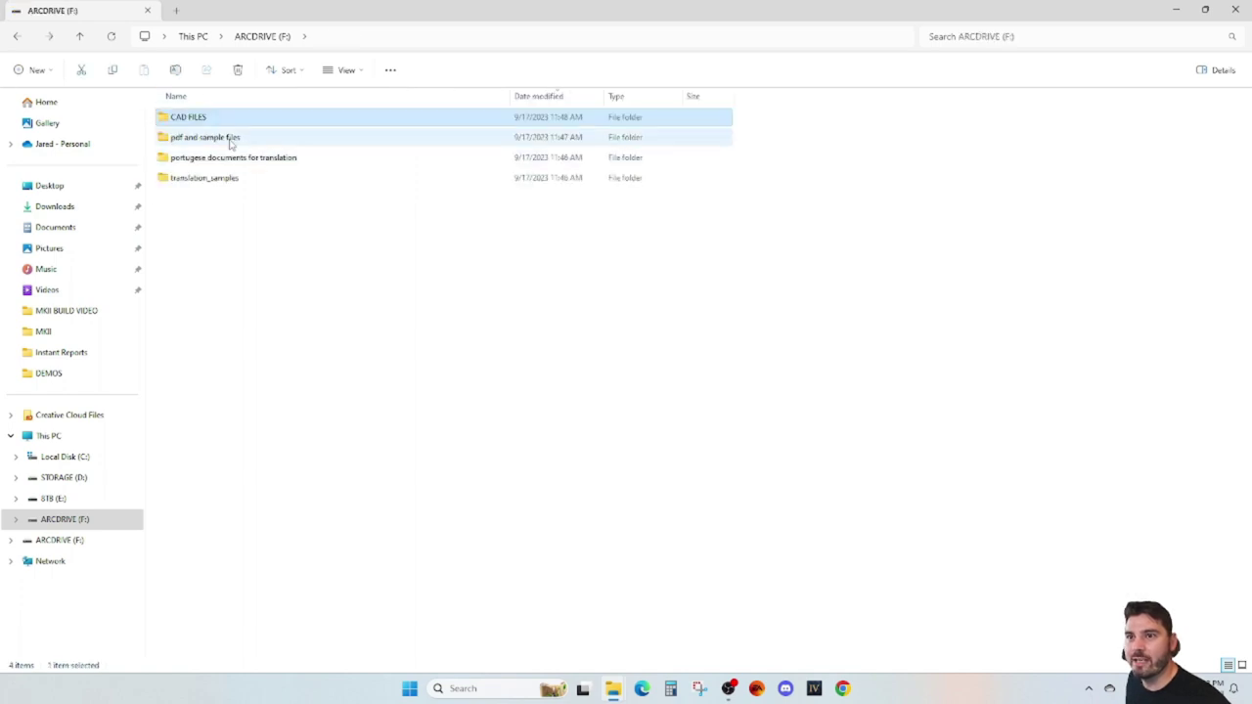
double_click(248, 142)
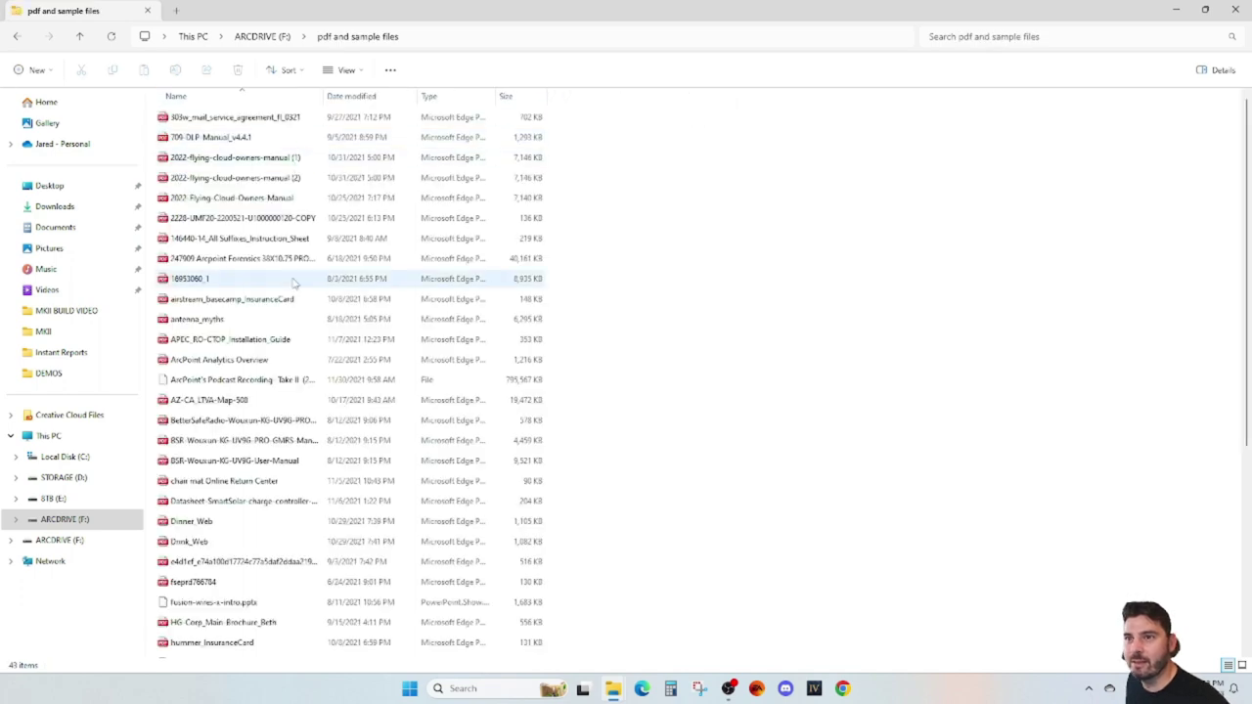
key("alt+Left")
double_click(235, 159)
key("alt+Left")
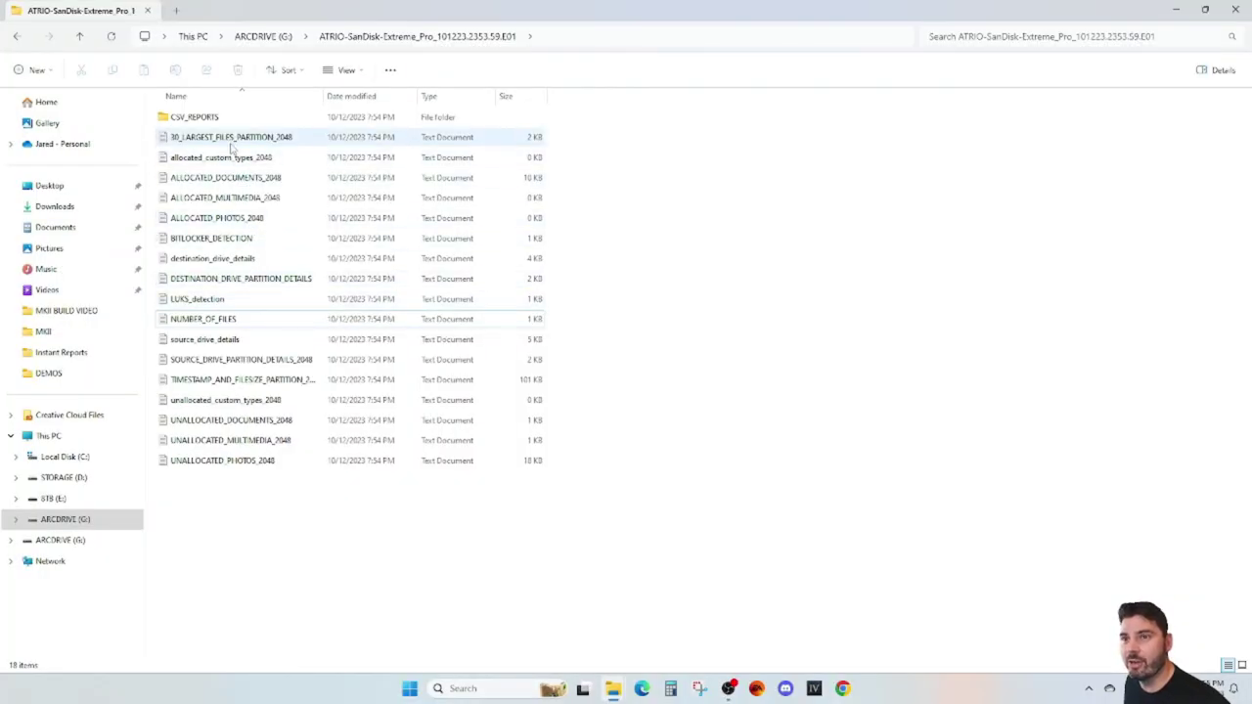
Step: Check the sizes of NUMBER_OF_FILES and the allocated and unallocated documents, multimedia and photos reports
left_click(231, 323)
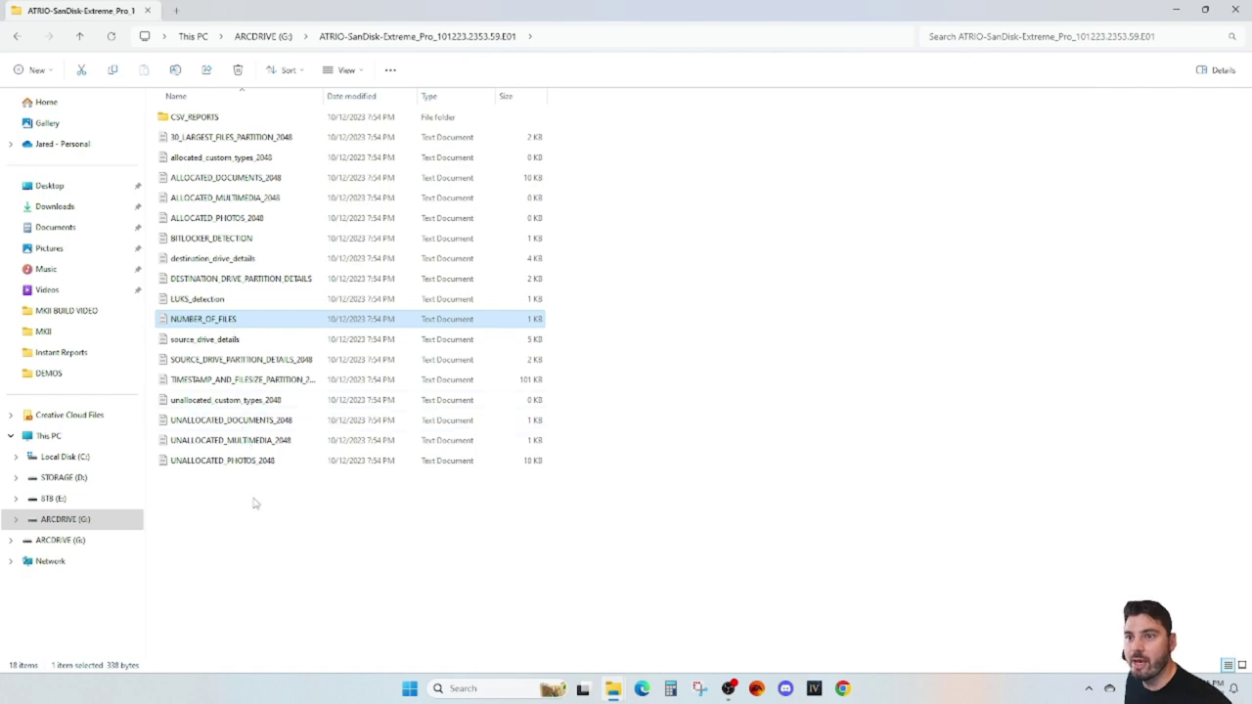
left_click(261, 461)
left_click(256, 442)
left_click(252, 427)
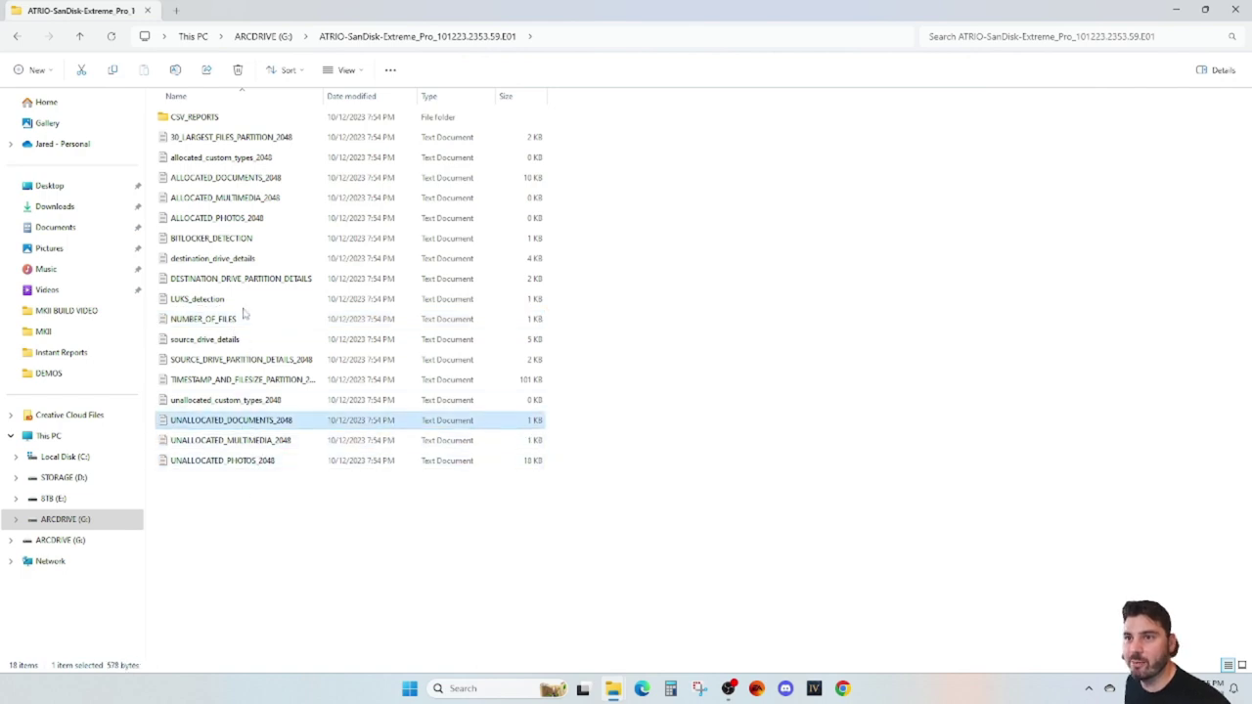
left_click(235, 180)
left_click(234, 203)
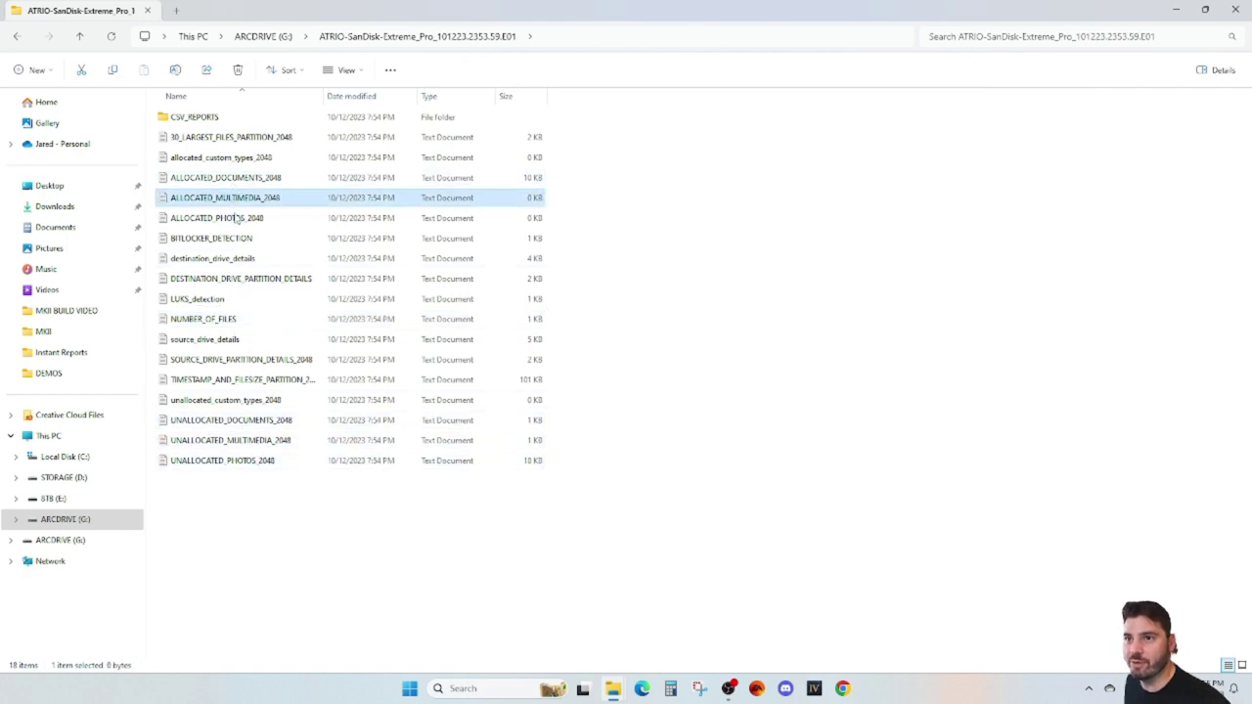
left_click(238, 219)
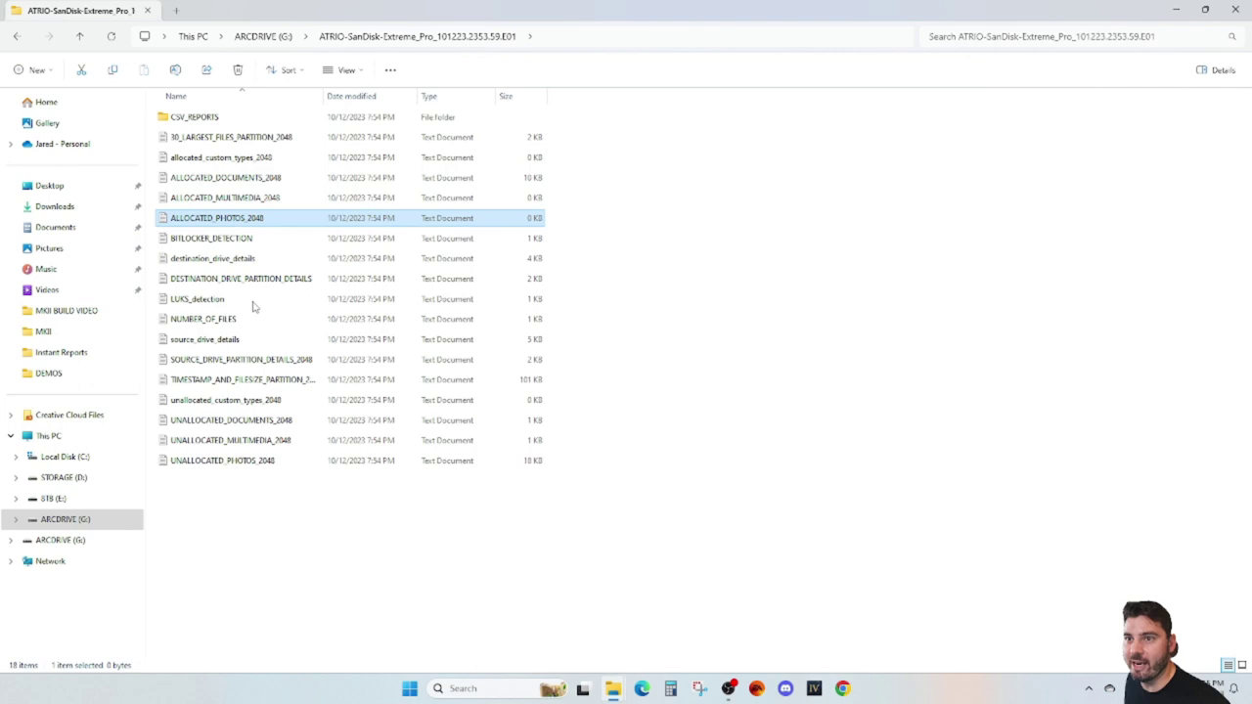
Step: View the UNALLOCATED_PHOTOS_2048 deleted-photo list in Notepad, then close it
double_click(253, 461)
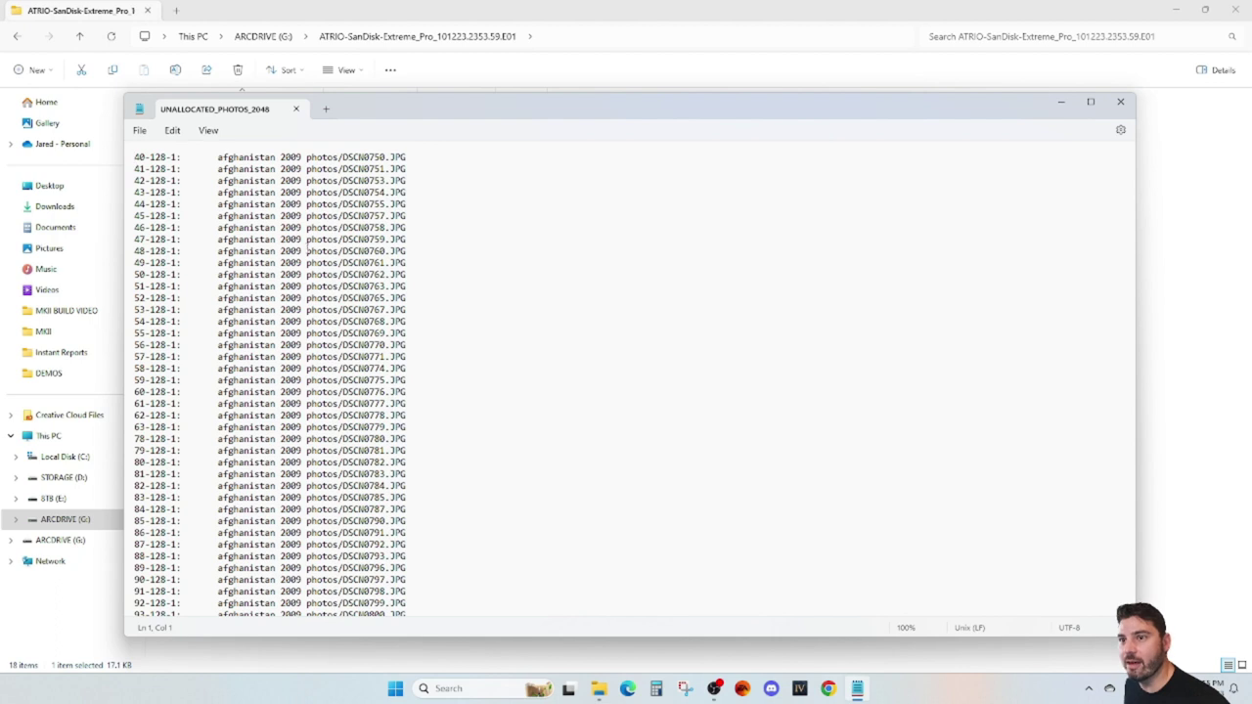
scroll(308, 252, "down", 20)
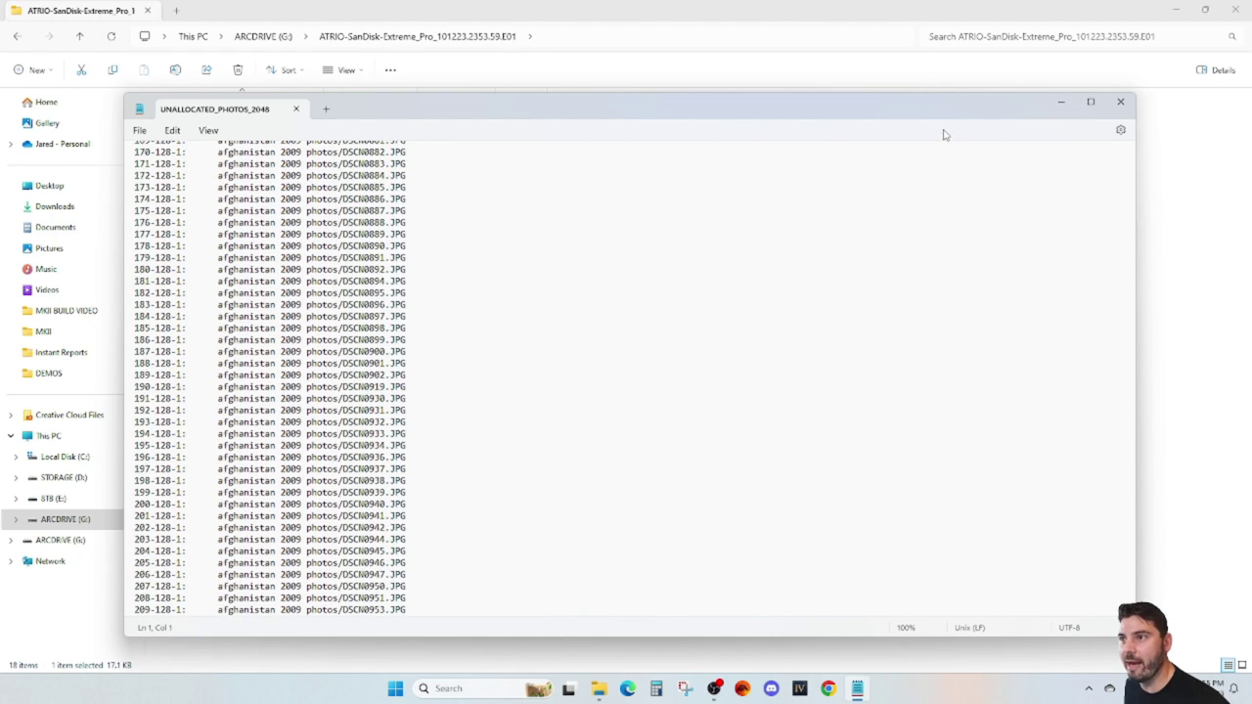
left_click(1121, 102)
Step: In CSV_REPORTS, show full file names and select TIMESTAMP_AND_FILESIZE_PARTITION_2048
double_click(201, 116)
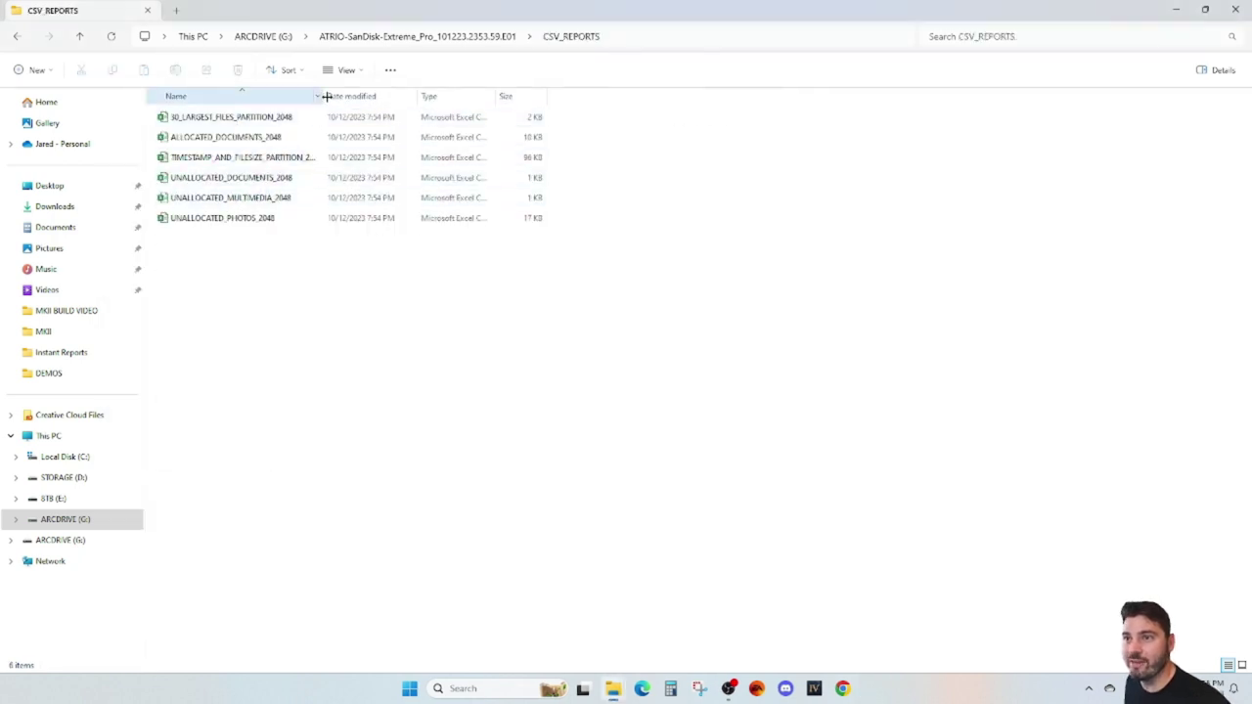
left_click_drag(326, 96, 466, 95)
left_click(219, 162)
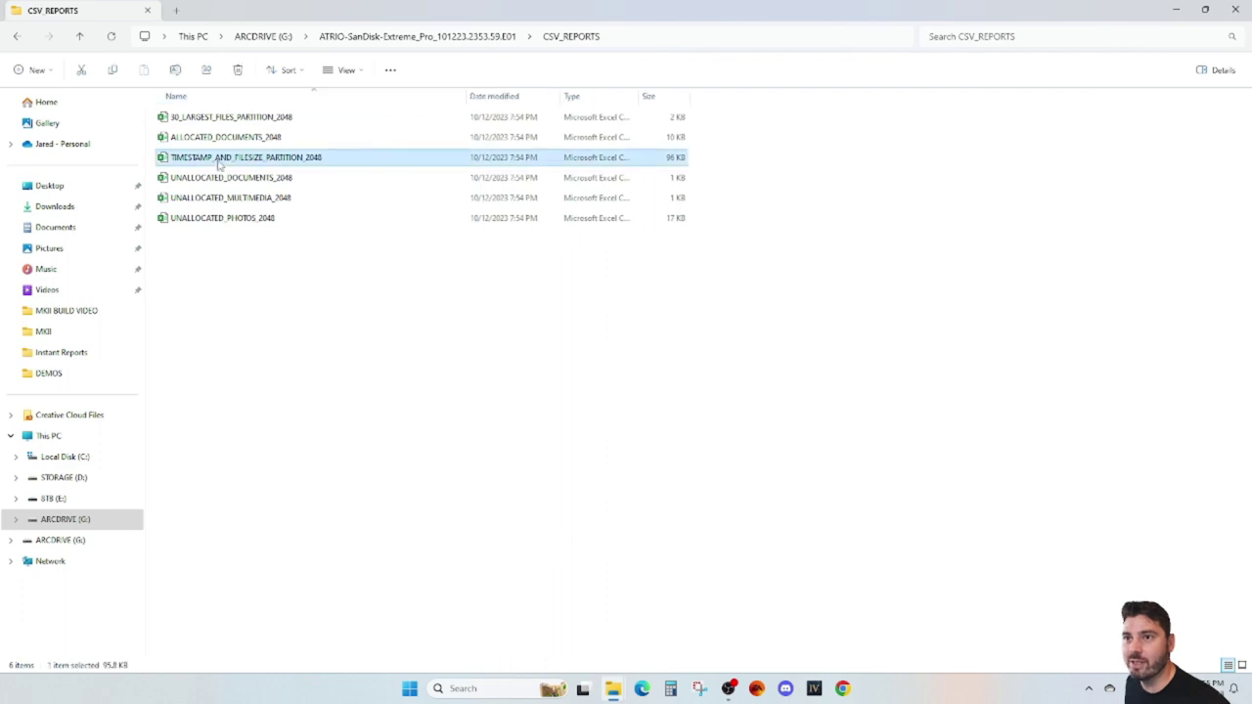
Step: Open the timestamp CSV in Excel and scroll down to the WF-9800LiS file path in C78
double_click(219, 161)
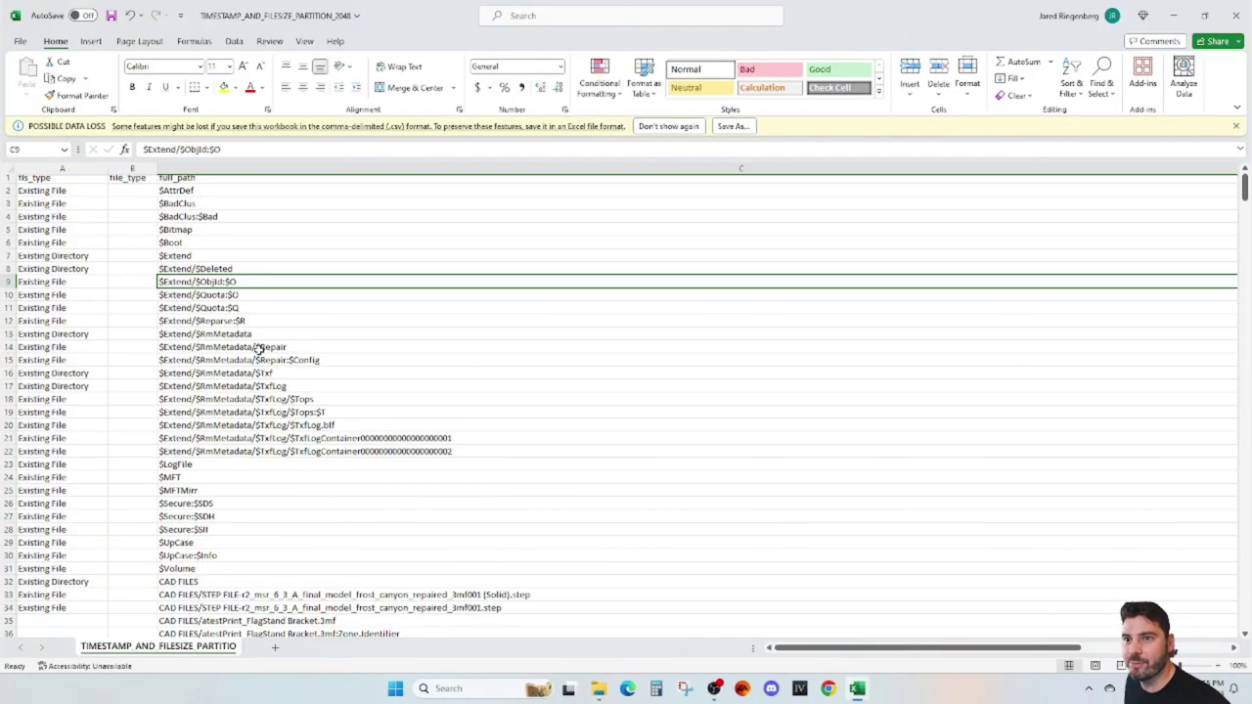
scroll(260, 353, "down", 6)
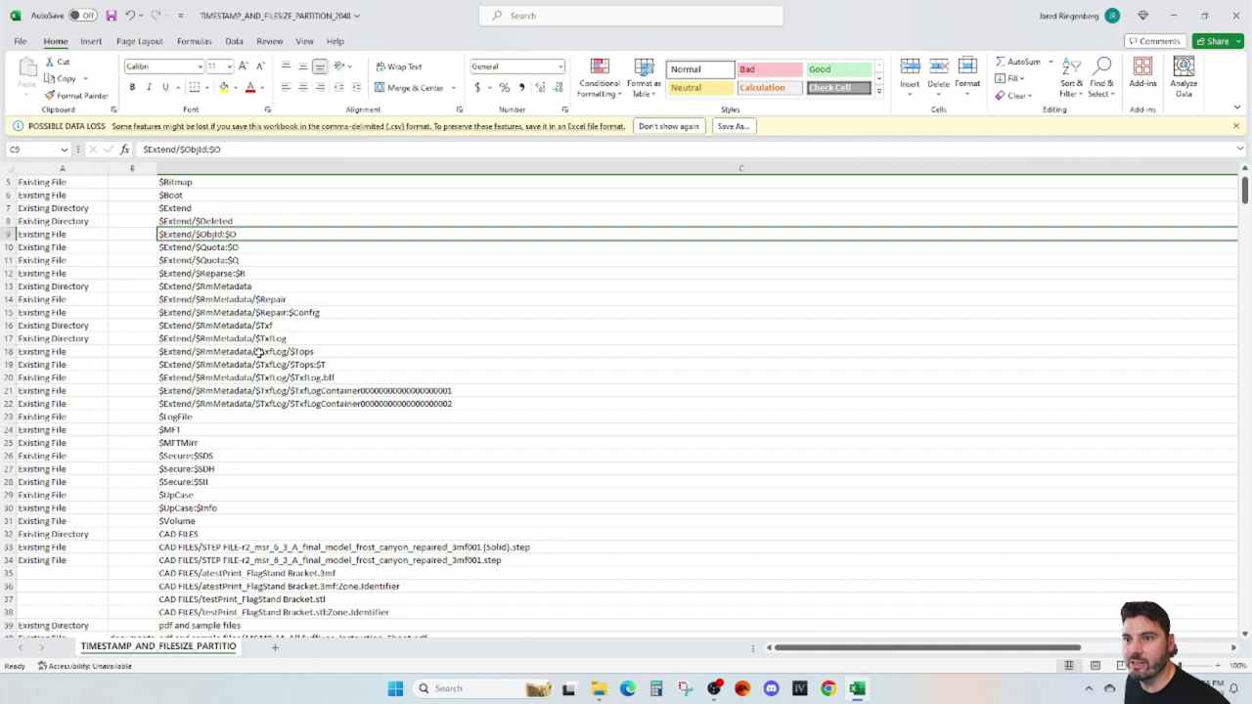
scroll(260, 353, "down", 10)
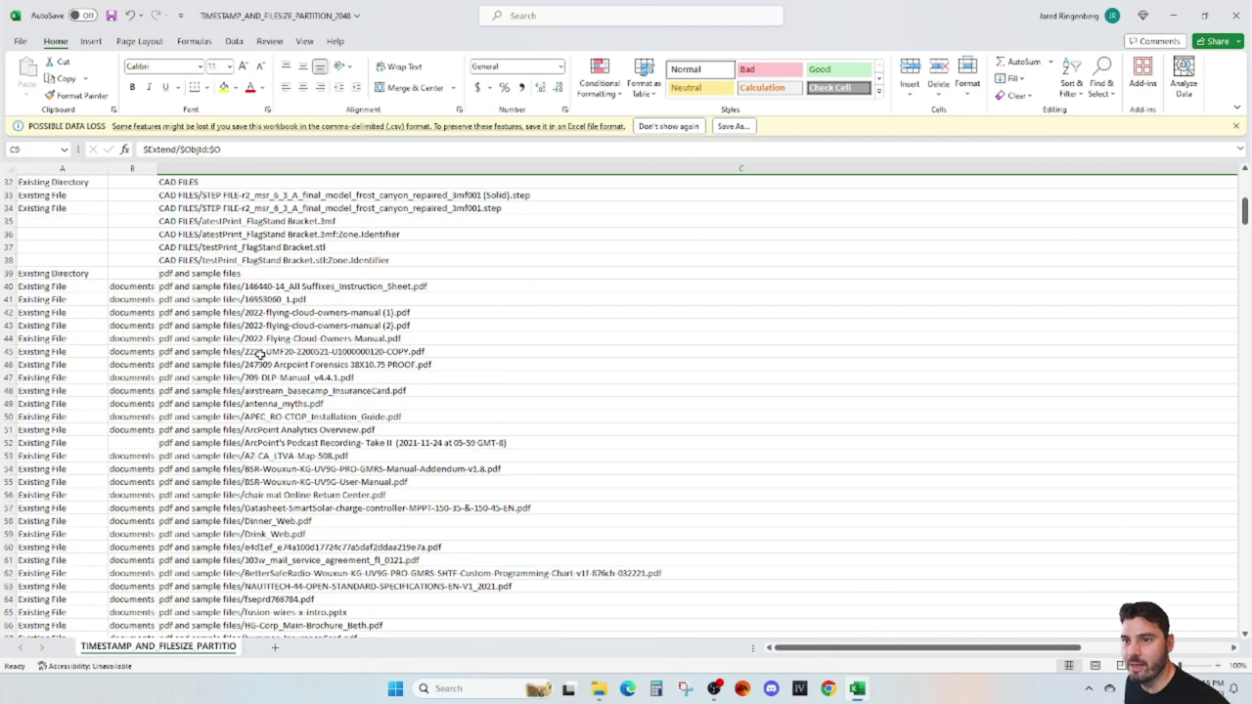
scroll(260, 353, "down", 1)
left_click(41, 403)
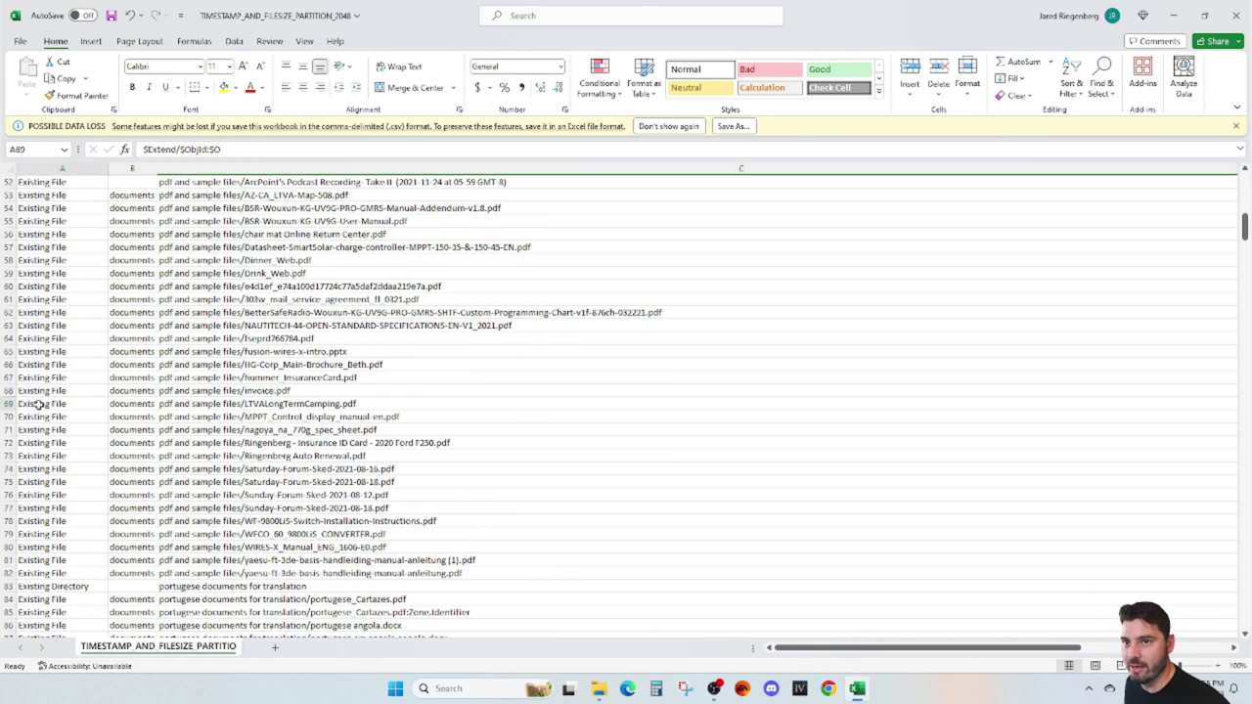
scroll(76, 419, "down", 2)
scroll(75, 419, "down", 1)
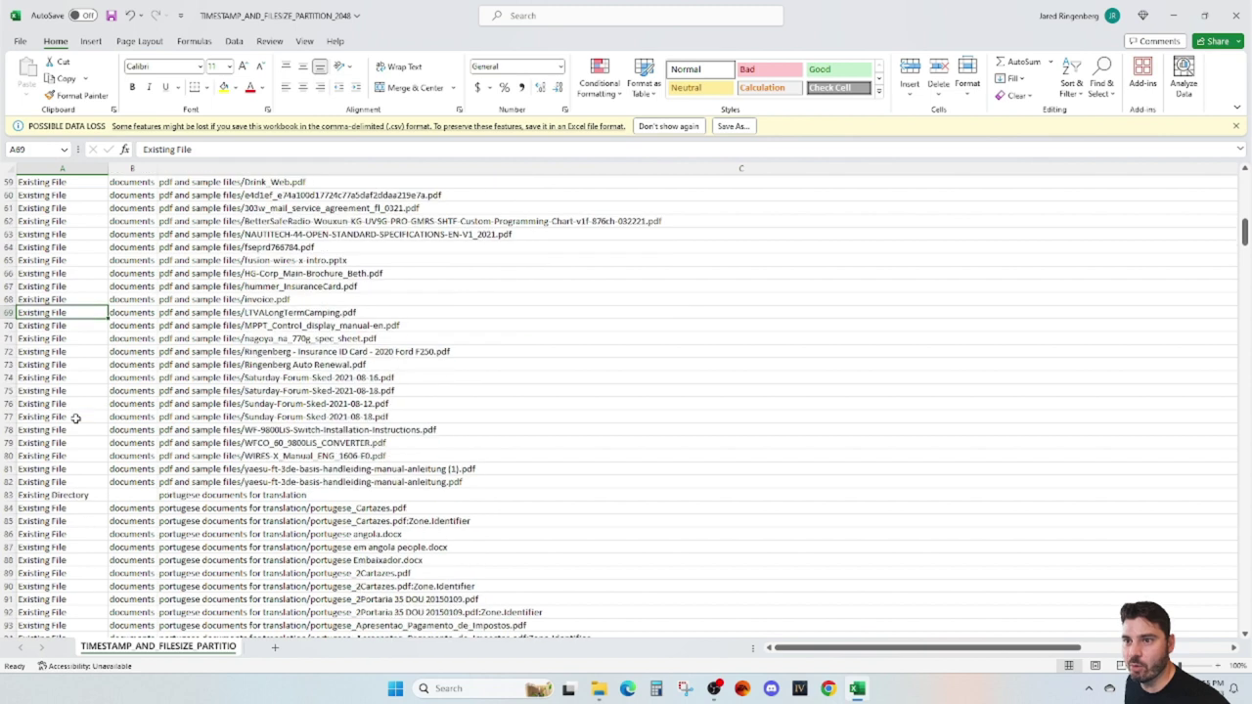
left_click(194, 430)
Step: Scroll across to the mod_time, acc_time, chg_time, cre_time and size columns
left_click_drag(781, 649, 934, 649)
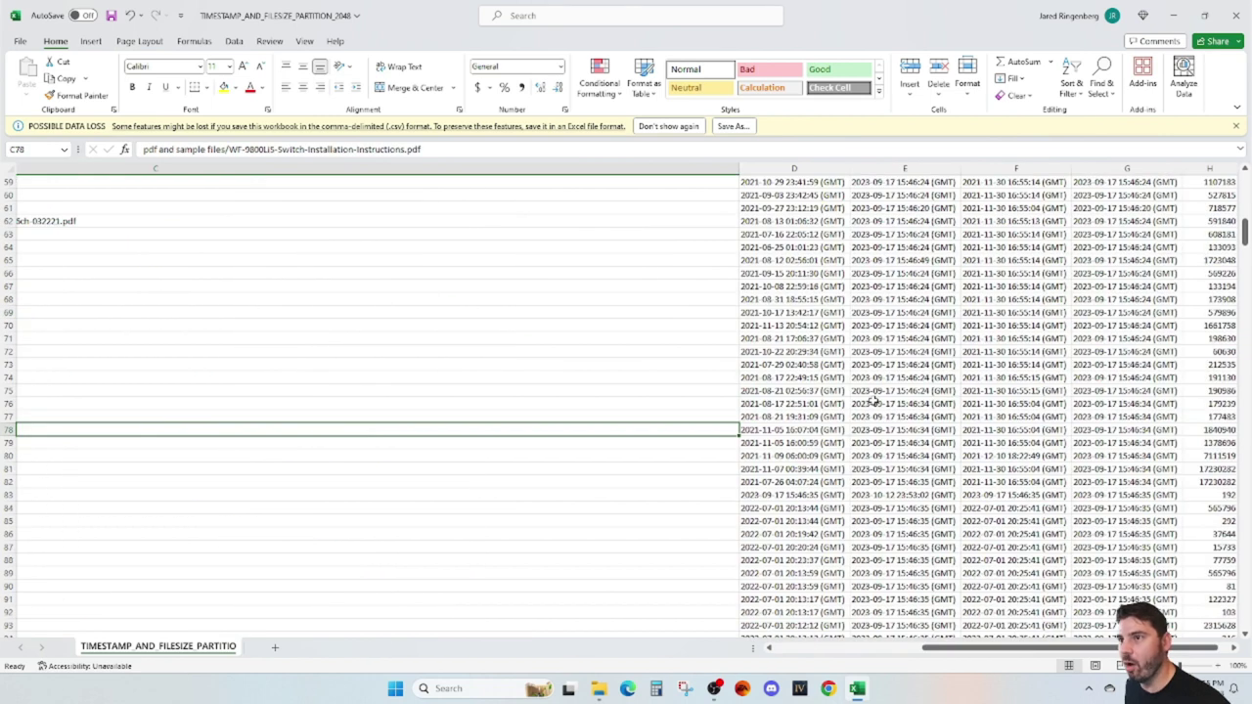
scroll(872, 389, "up", 20)
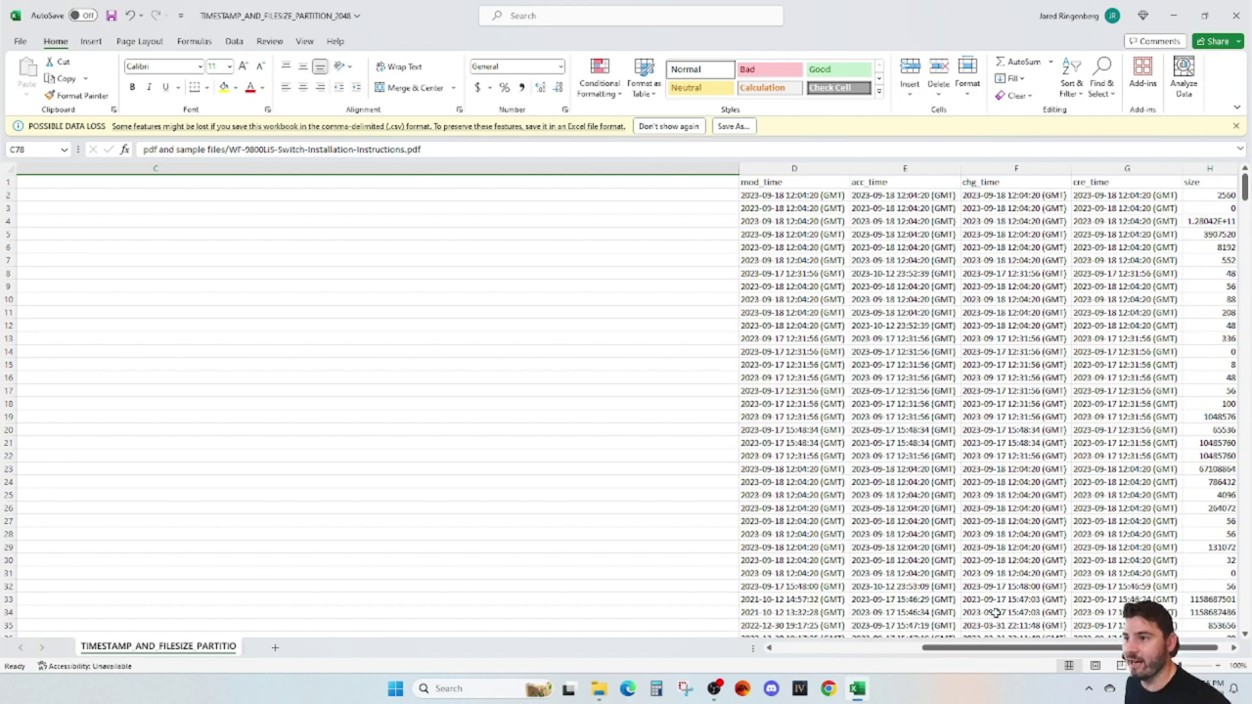
left_click_drag(981, 649, 657, 663)
scroll(663, 433, "down", 2)
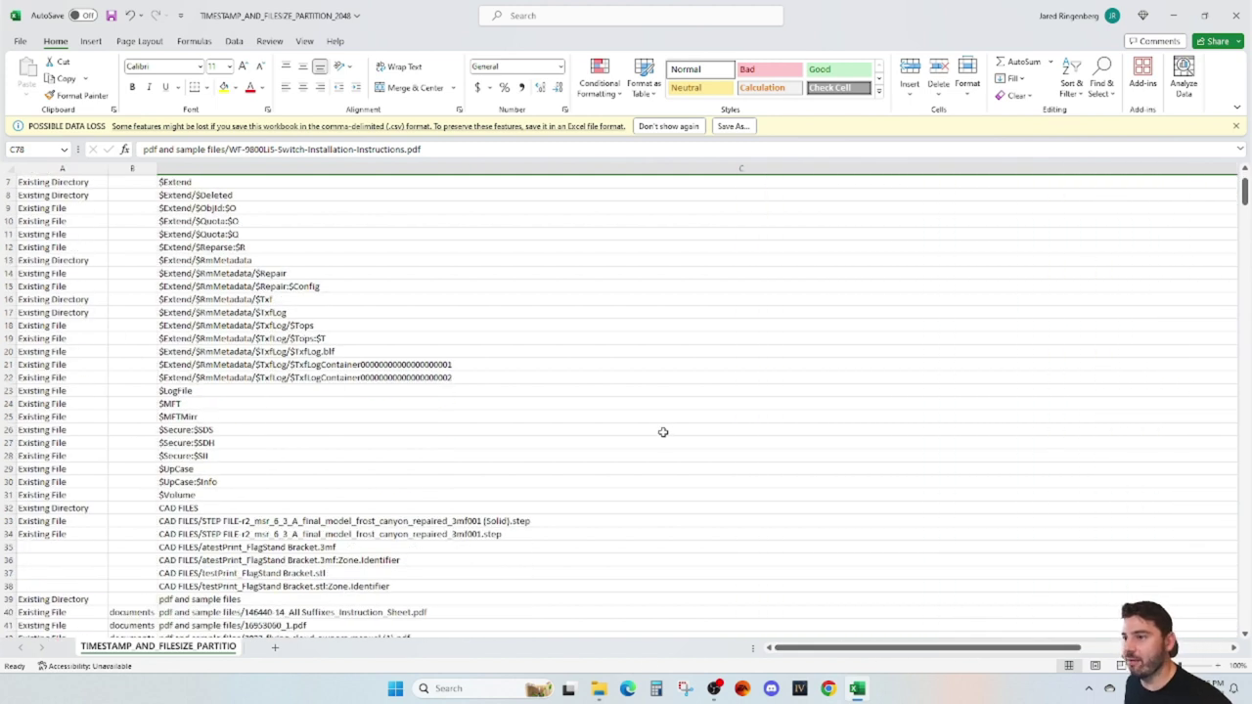